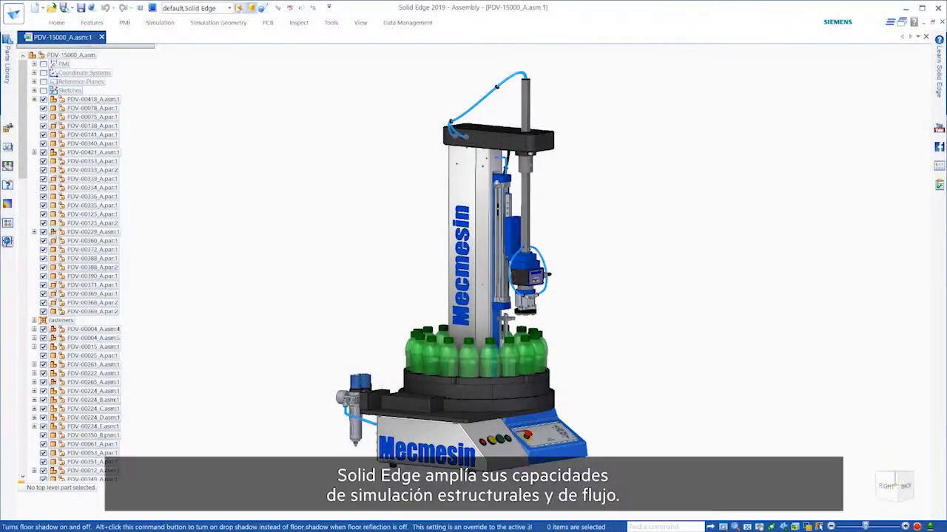
# Display the 5-Motor Casing configuration and switch all its components to their simplified parts.
pyautogui.click(230, 8)
pyautogui.click(232, 97)
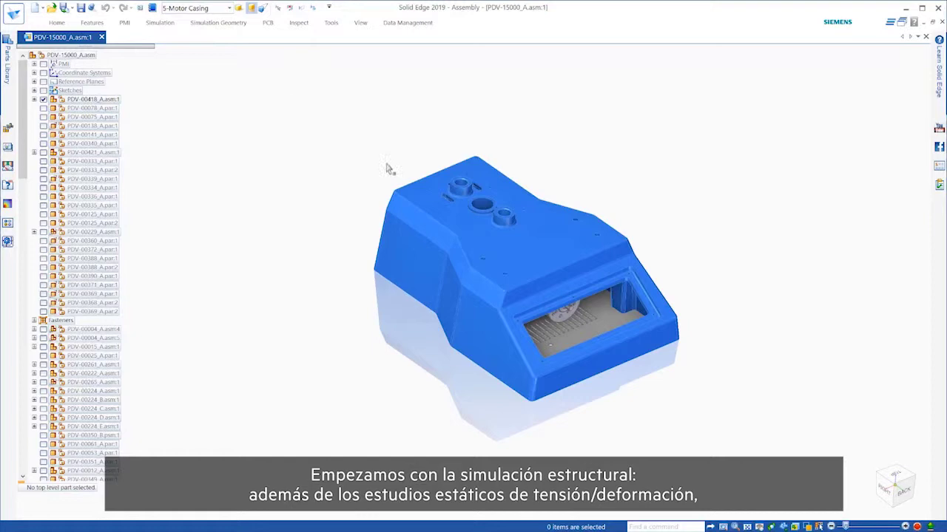
pyautogui.moveTo(254, 58); pyautogui.dragTo(824, 489)
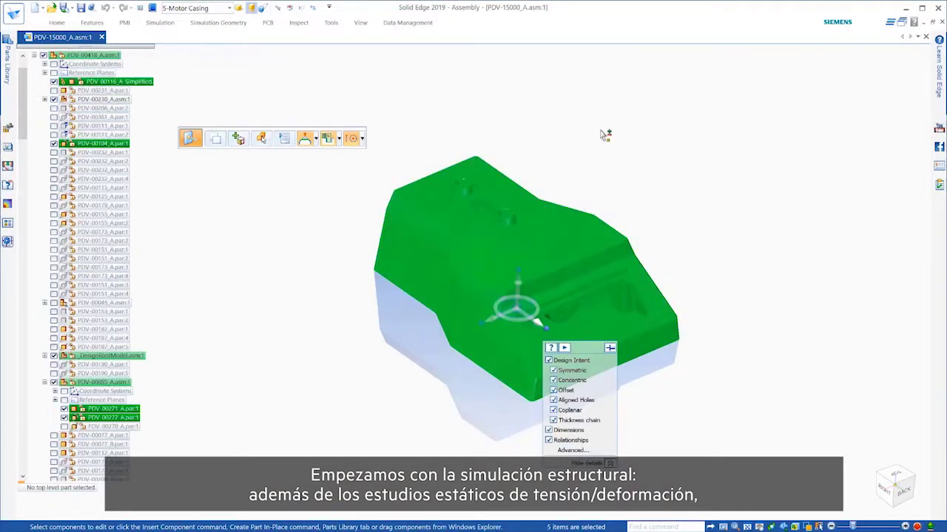
pyautogui.rightClick(605, 133)
pyautogui.moveTo(666, 293)
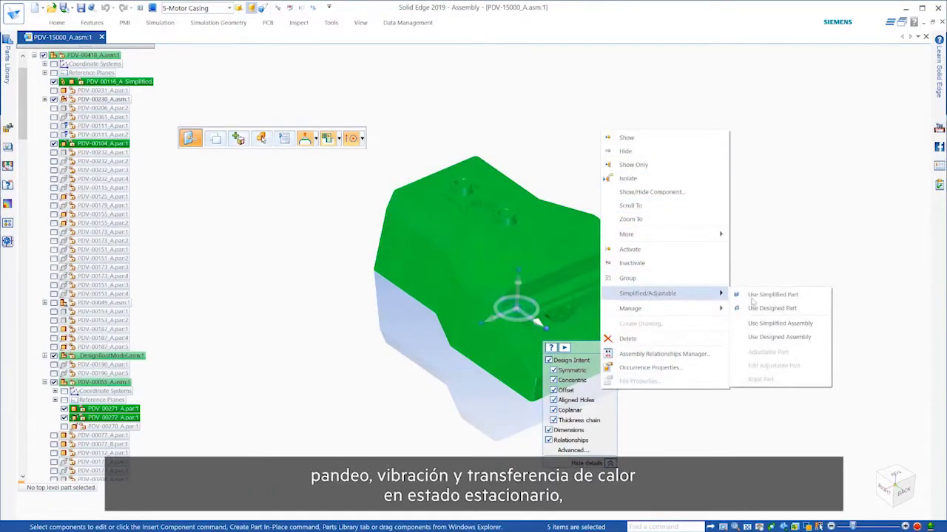
pyautogui.click(817, 297)
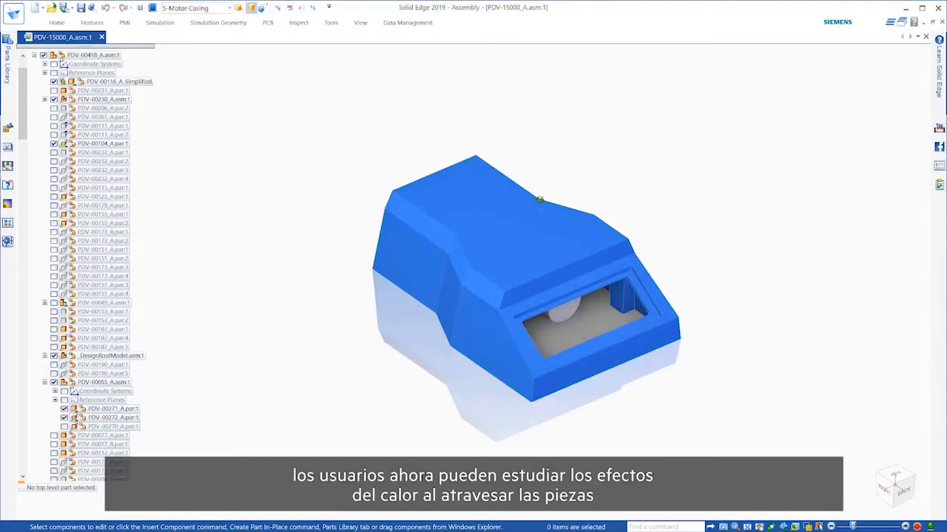
# Hide the base plate PDV-00104_A.par:1 to expose the motor and circuit board inside the casing.
pyautogui.moveTo(539, 199); pyautogui.dragTo(626, 358, button='middle')
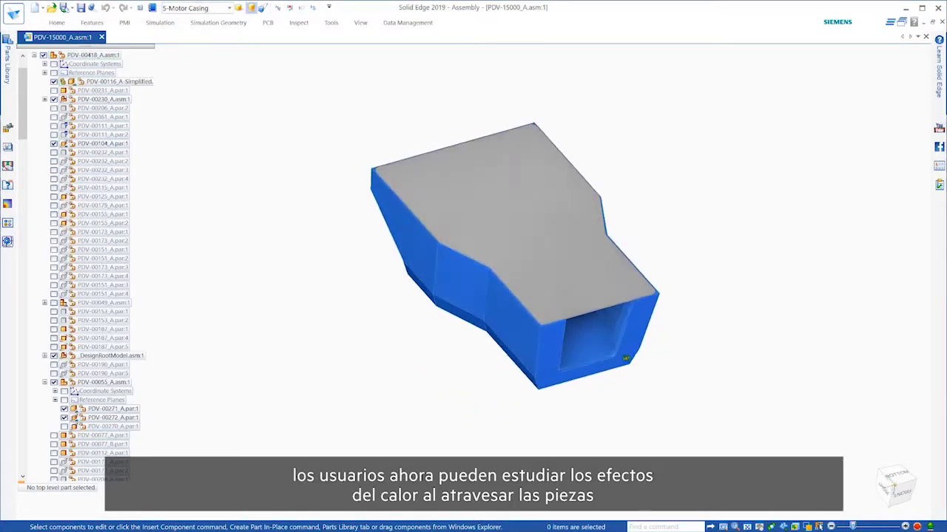
pyautogui.scroll(2, 653, 183)
pyautogui.click(54, 144)
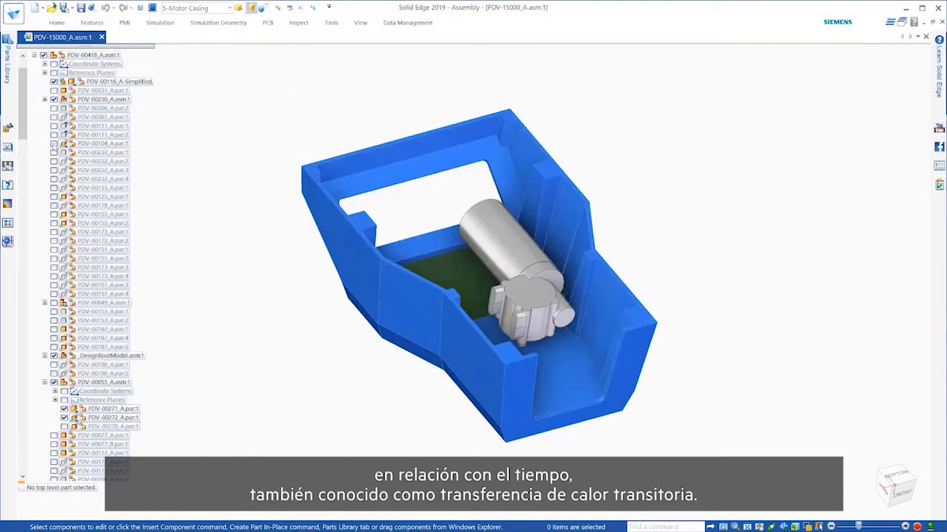
pyautogui.moveTo(175, 198); pyautogui.dragTo(398, 296, button='middle')
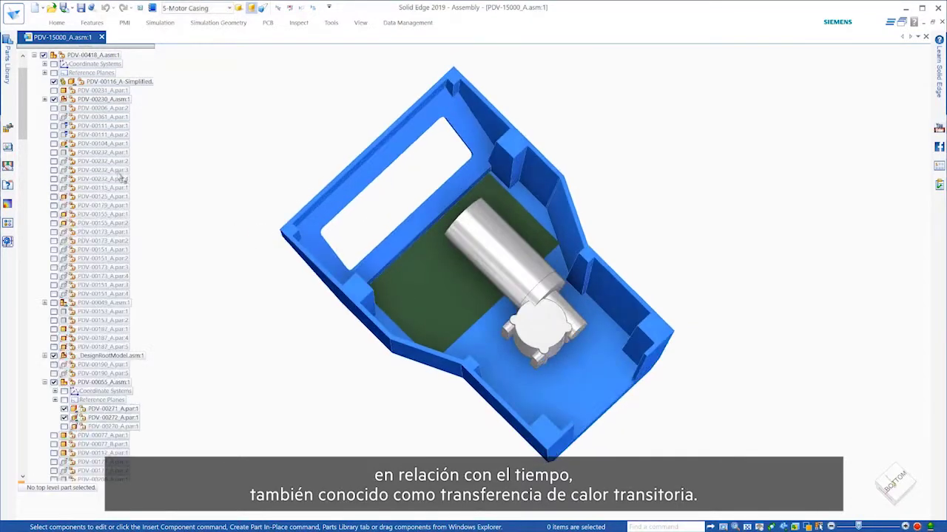
# Keep the simulation study tree open, show Heat Transfer Study 1's convection and heat generation loads on the model, and hide them again.
pyautogui.click(7, 205)
pyautogui.click(127, 36)
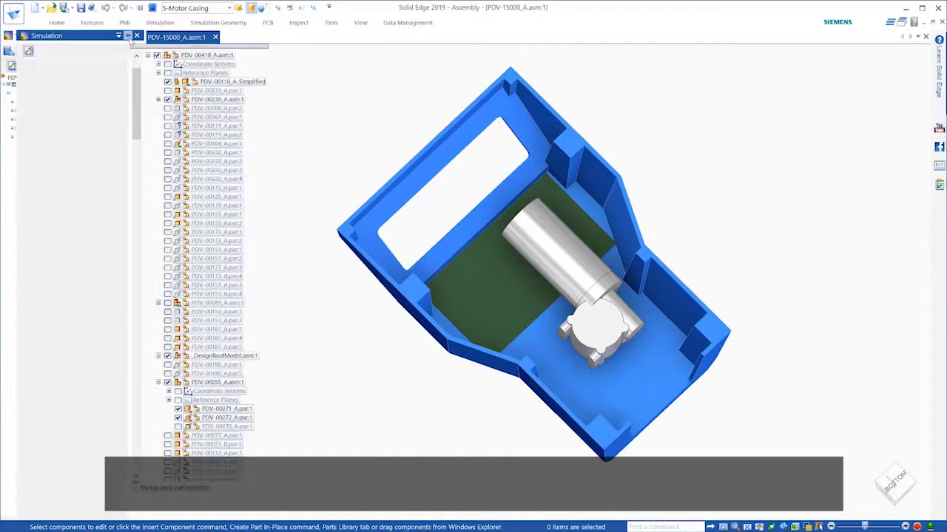
pyautogui.click(15, 111)
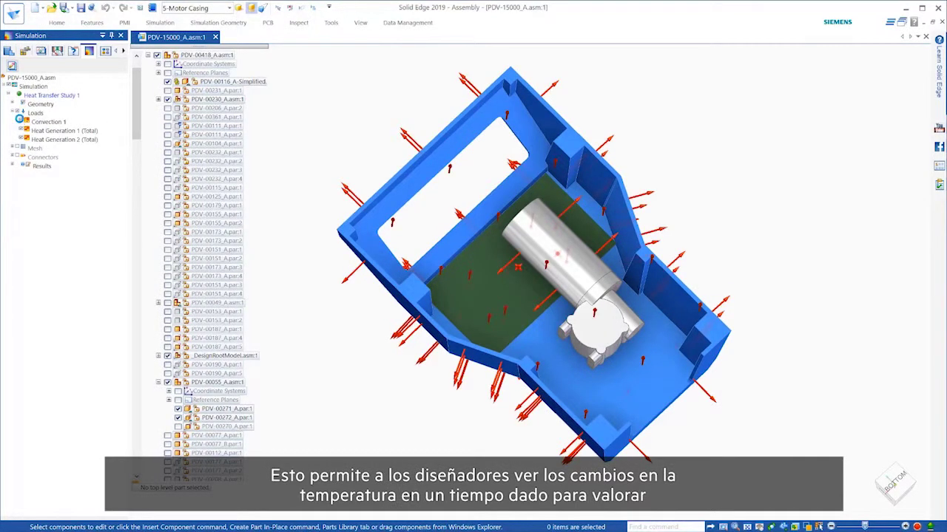
pyautogui.click(20, 130)
pyautogui.click(21, 138)
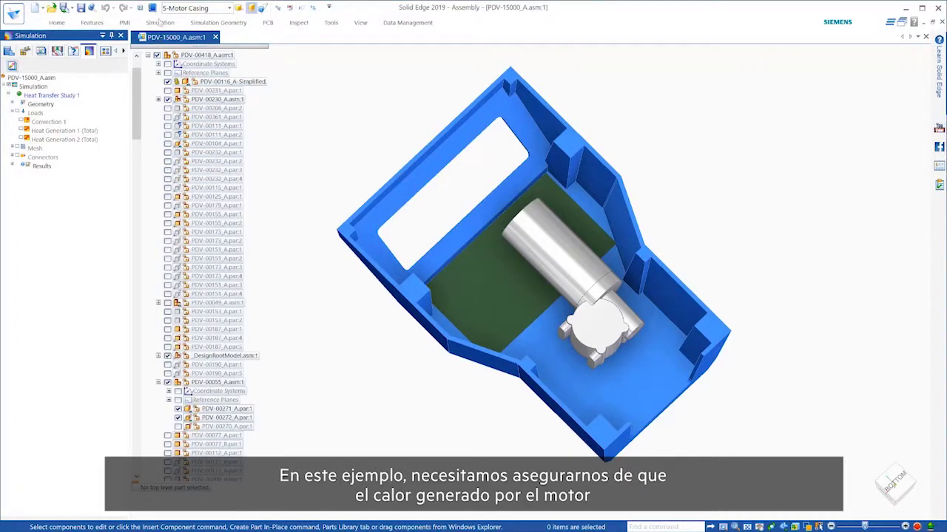
# Open the results of Heat Transfer Study 1 and probe the temperature at one motor node and one circuit board node.
pyautogui.doubleClick(159, 23)
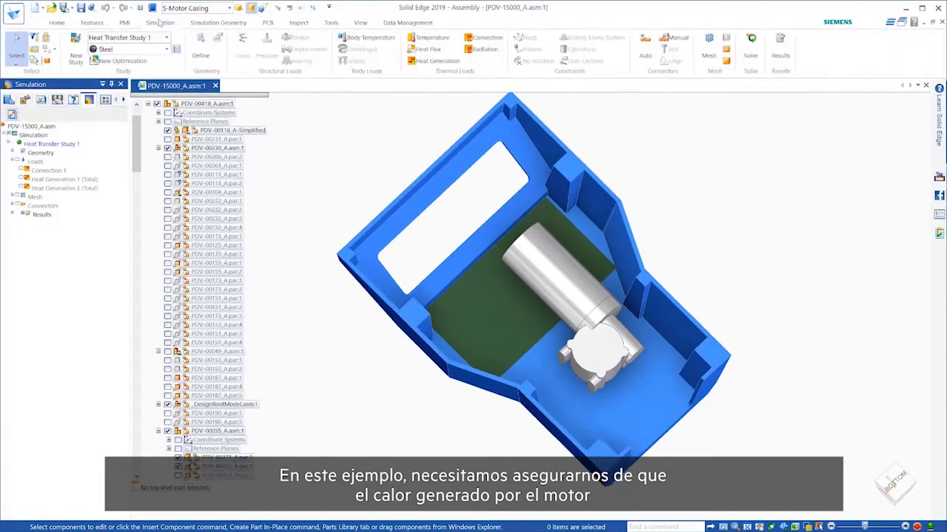
pyautogui.click(780, 49)
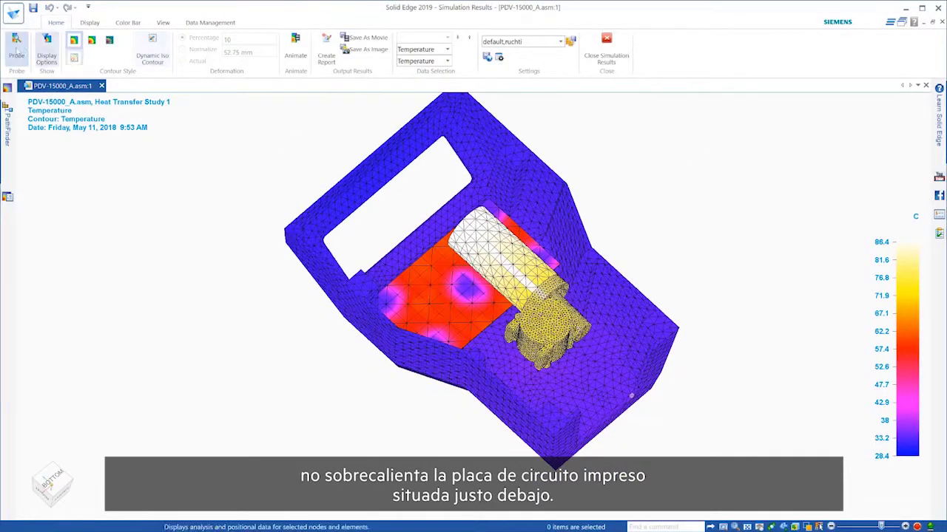
pyautogui.click(16, 46)
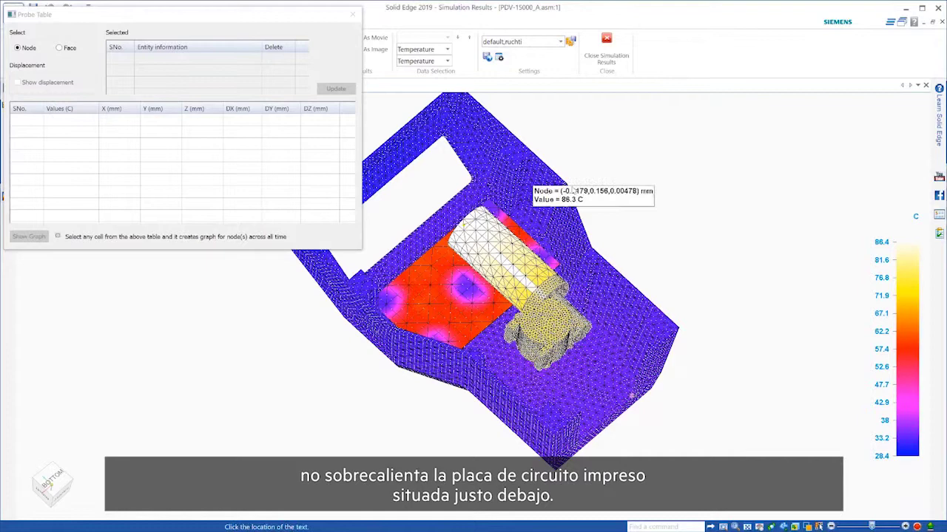
pyautogui.click(662, 145)
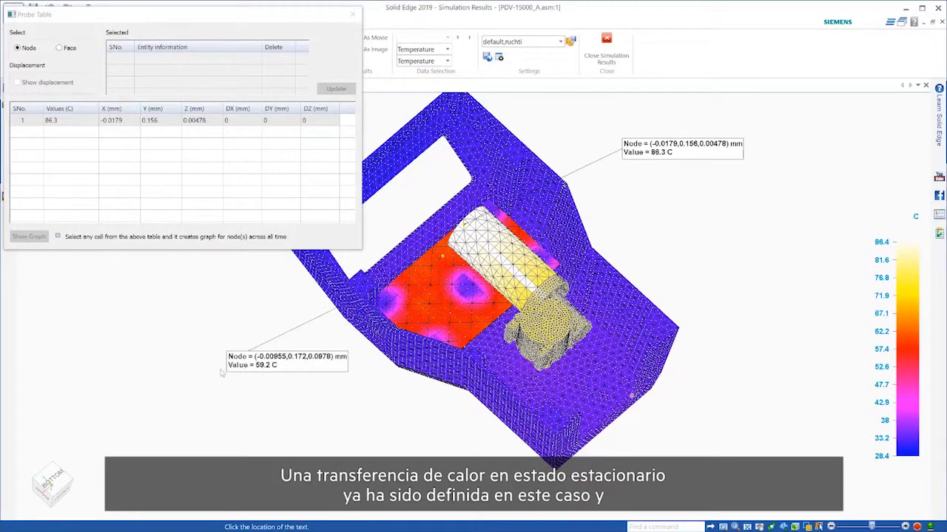
pyautogui.click(212, 390)
# Probe the circuit board's whole face and sort its temperatures in descending order to pick the hottest node.
pyautogui.click(59, 47)
pyautogui.click(392, 325)
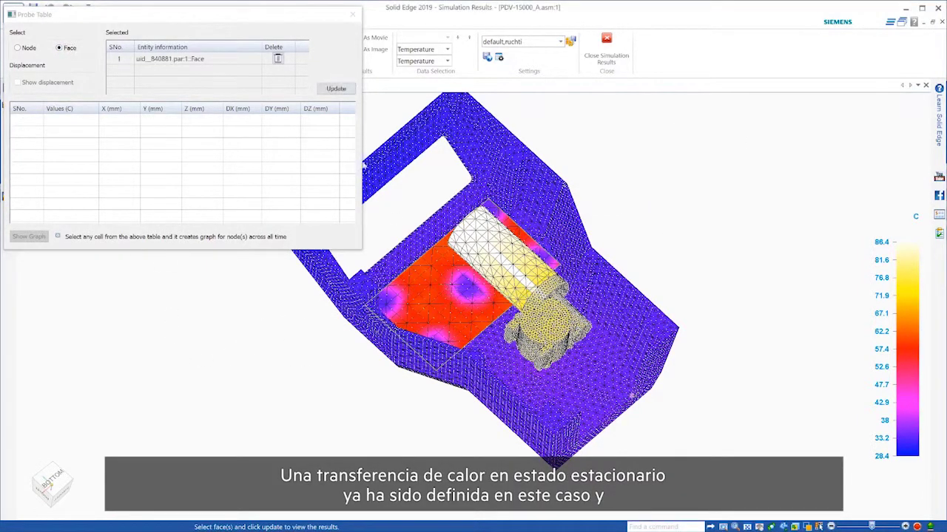
pyautogui.click(328, 87)
pyautogui.rightClick(80, 112)
pyautogui.moveTo(89, 170)
pyautogui.click(205, 184)
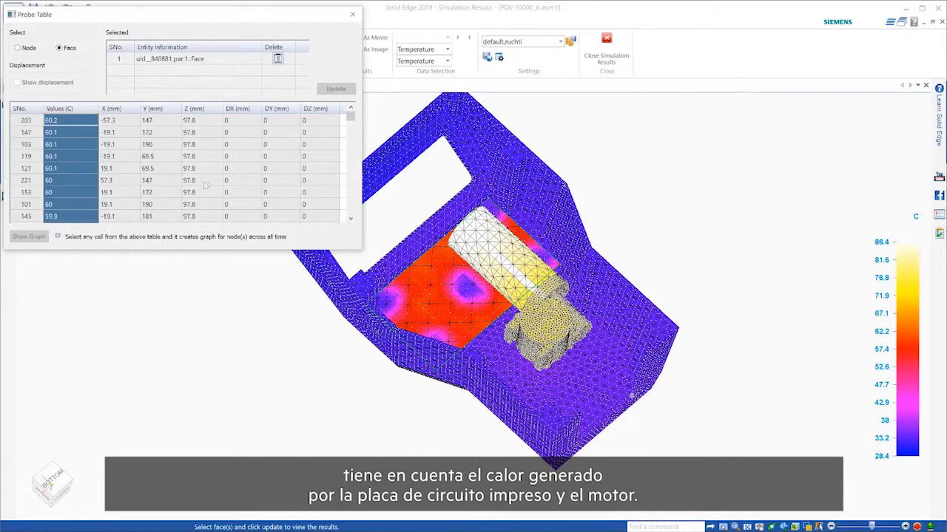
pyautogui.click(72, 122)
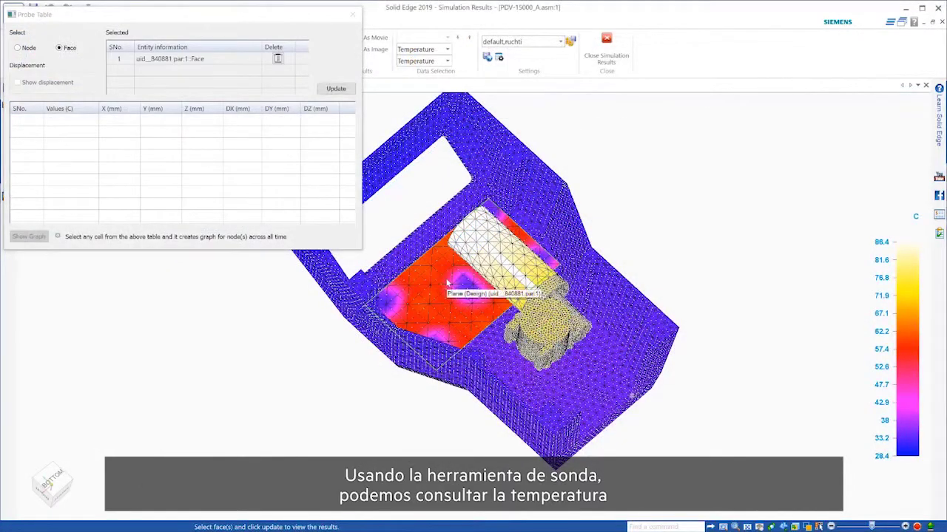
# Update the circuit board's face probe, label the hottest node from the descending temperature list, and close the simulation results.
pyautogui.click(331, 89)
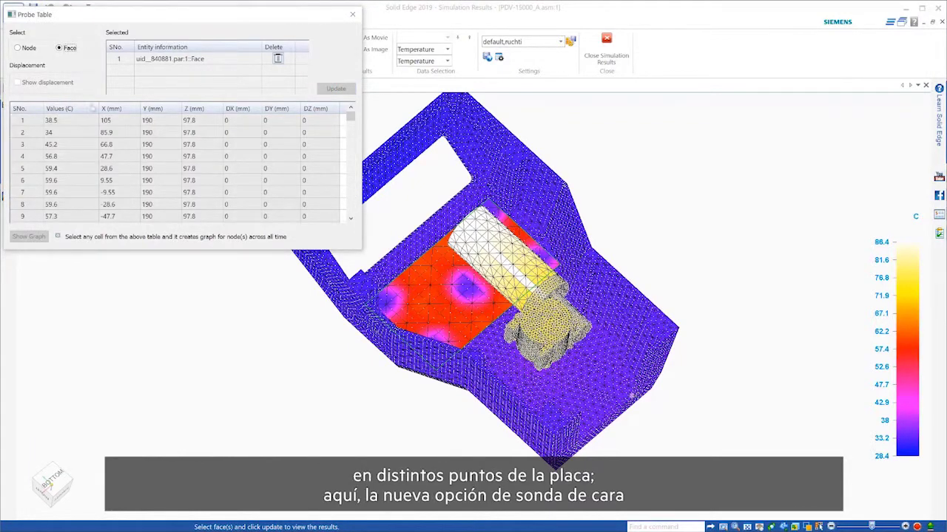
pyautogui.click(91, 108)
pyautogui.rightClick(80, 111)
pyautogui.click(203, 184)
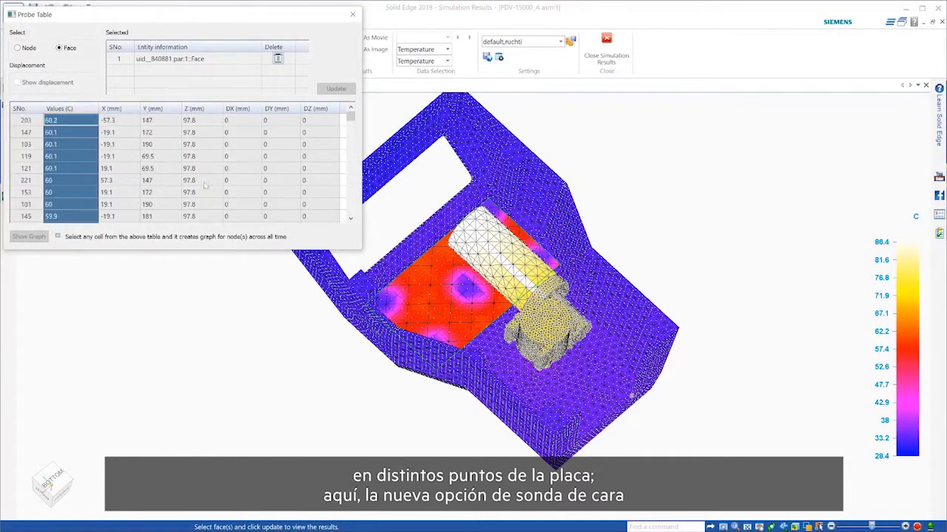
pyautogui.click(72, 123)
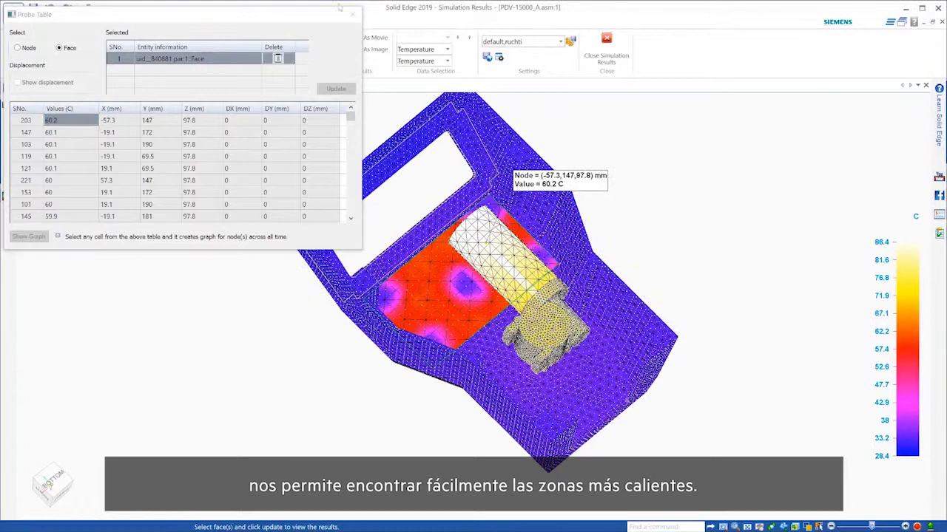
pyautogui.click(352, 14)
pyautogui.click(609, 60)
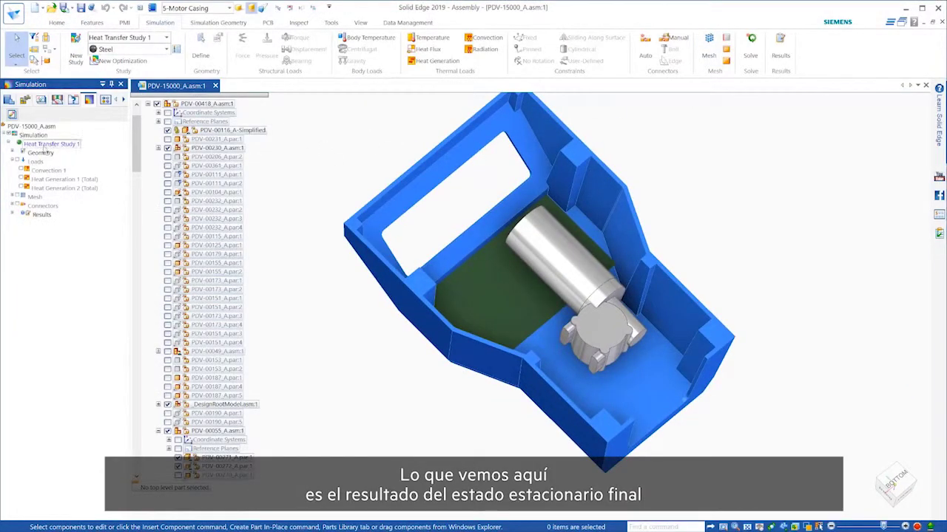
# Copy Heat Transfer Study 1 and paste it under Simulation as a second study.
pyautogui.rightClick(43, 147)
pyautogui.click(56, 167)
pyautogui.click(42, 140)
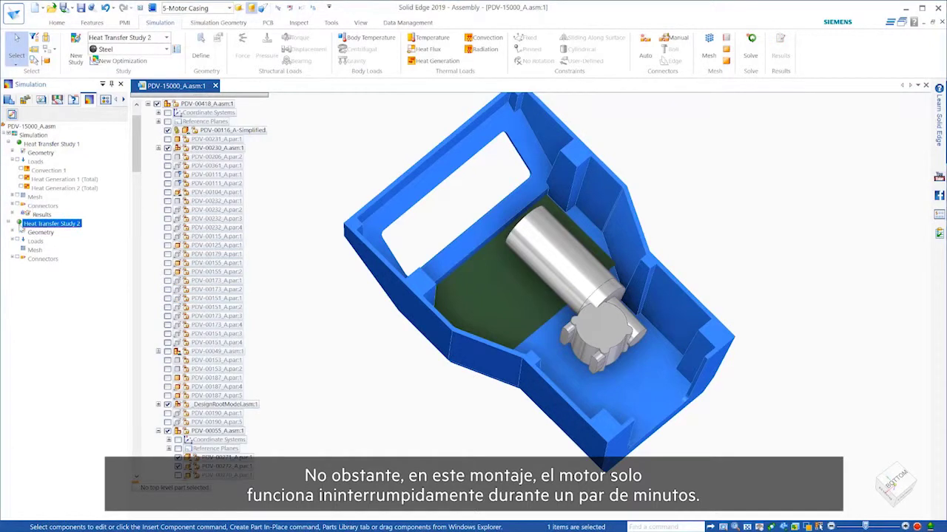
# Change Heat Transfer Study 2 to Transient Heat Transfer with an end time of 120 sec and output step 1, and solve it.
pyautogui.rightClick(70, 223)
pyautogui.click(88, 262)
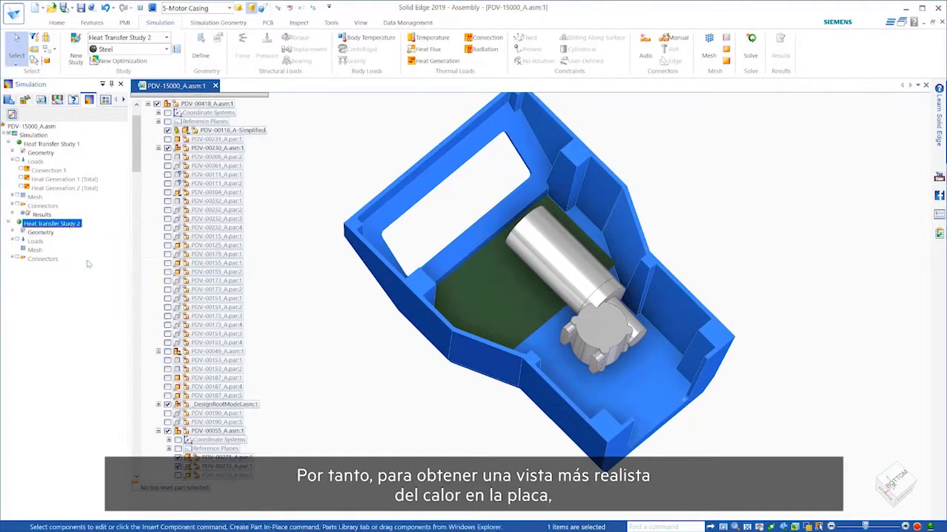
pyautogui.click(511, 265)
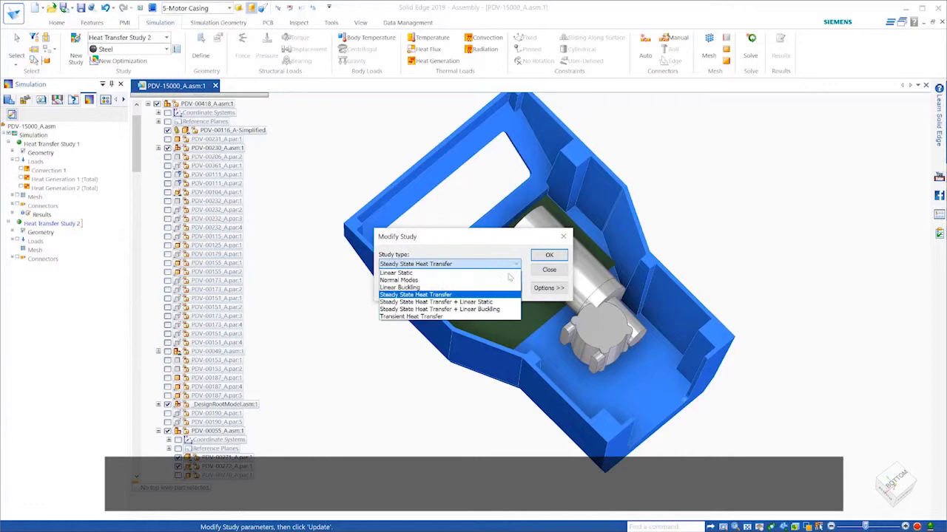
pyautogui.click(498, 318)
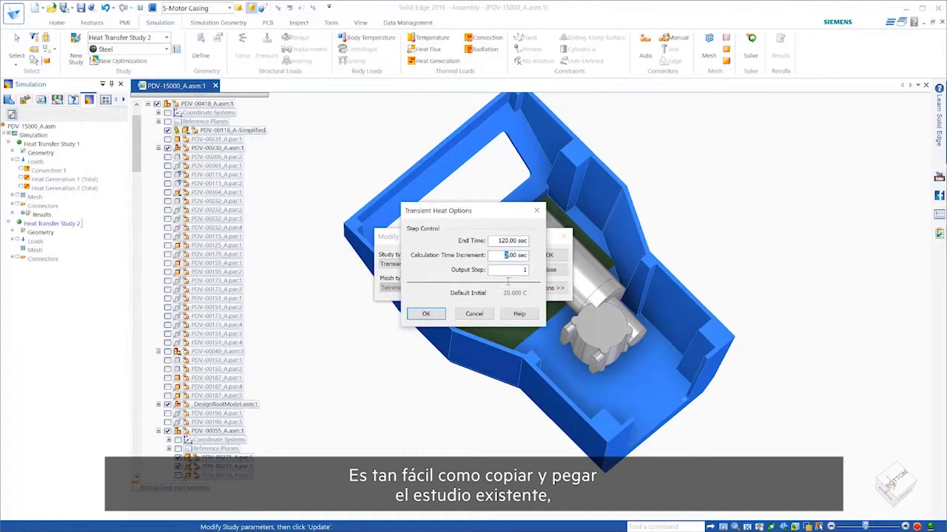
pyautogui.click(427, 314)
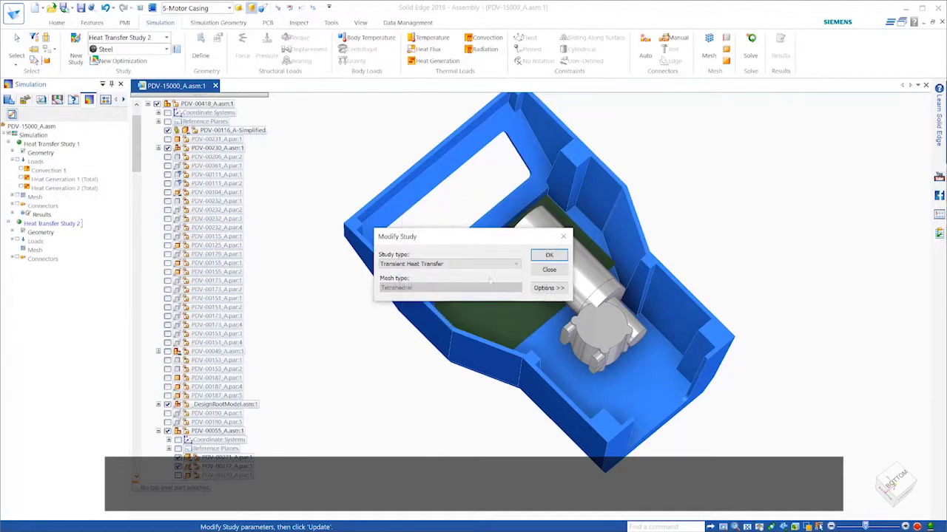
pyautogui.click(548, 255)
pyautogui.click(507, 333)
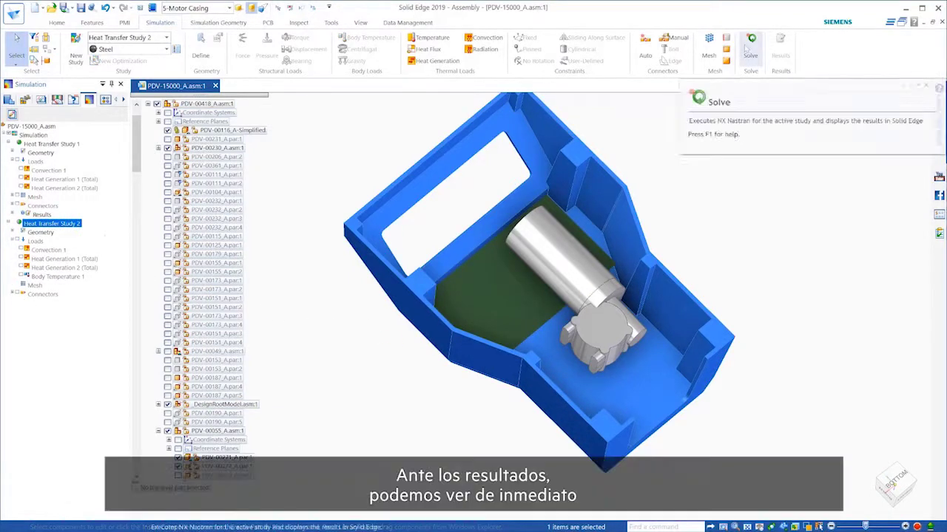
pyautogui.click(750, 53)
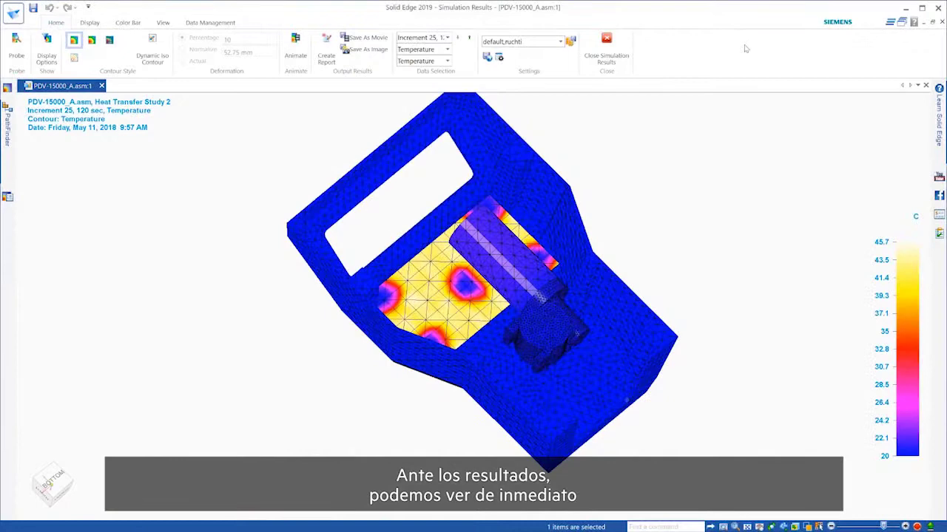
# Probe the temperatures on the circuit board's face in the transient study results.
pyautogui.click(16, 51)
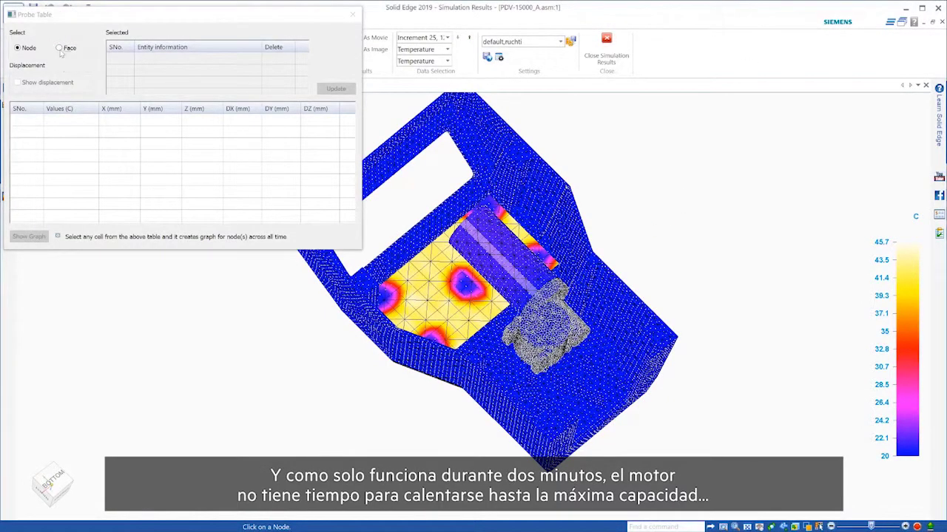
pyautogui.click(60, 48)
pyautogui.click(439, 290)
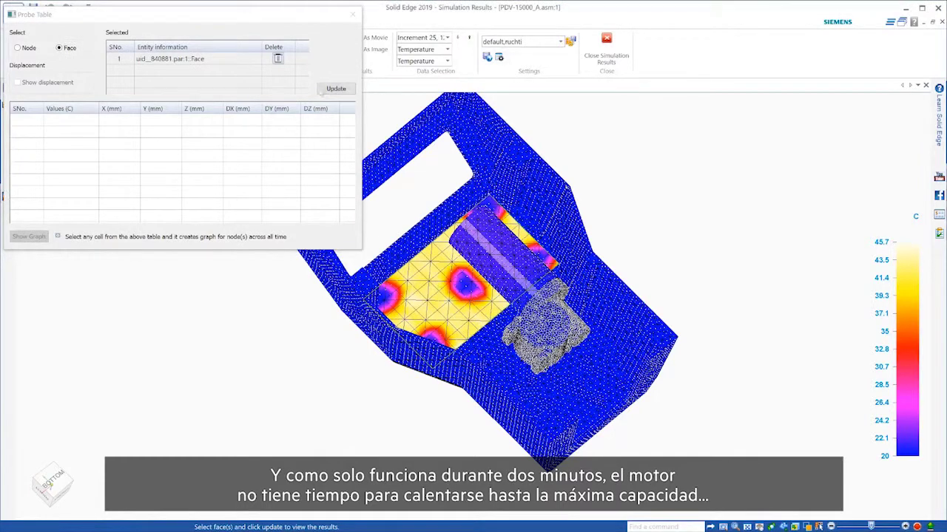
pyautogui.click(323, 90)
# Sort the probed temperatures in descending order and label the hottest and coolest nodes on the board.
pyautogui.click(70, 111)
pyautogui.rightClick(70, 113)
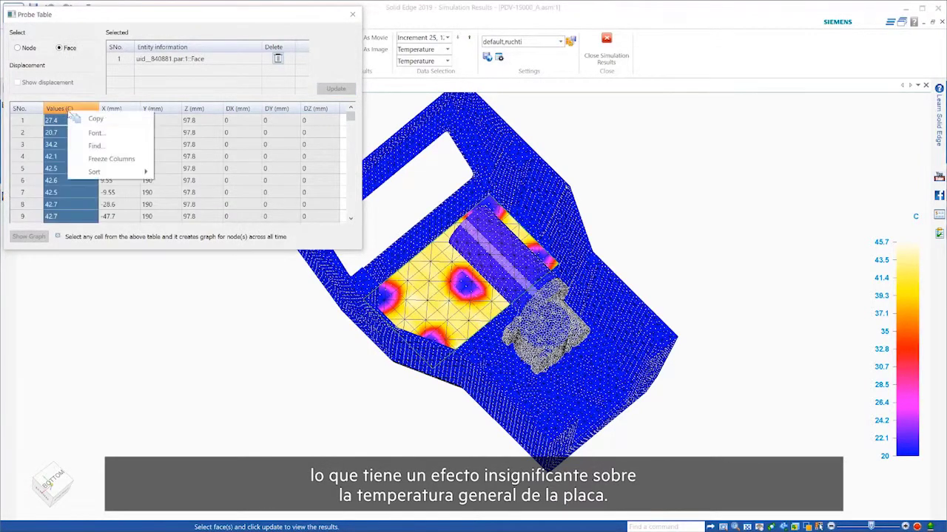
pyautogui.click(190, 186)
pyautogui.click(83, 123)
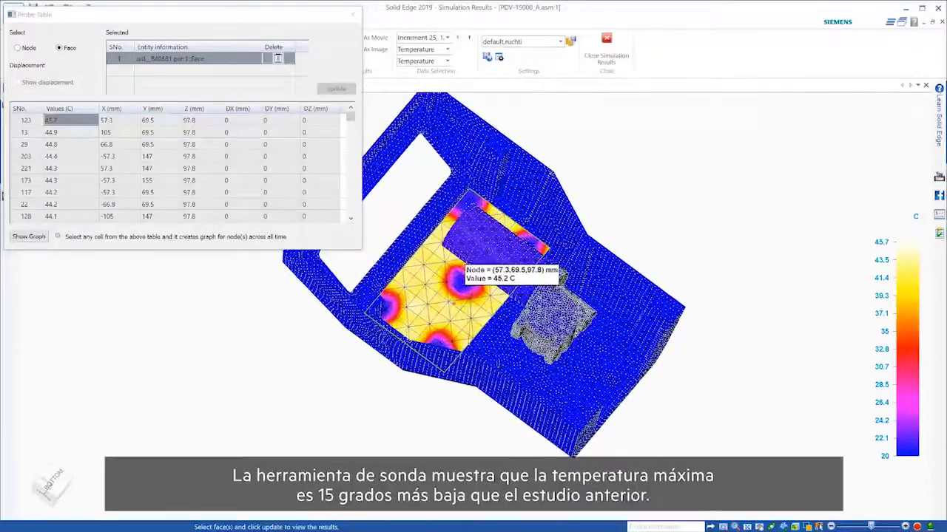
pyautogui.scroll(-10, 118, 148)
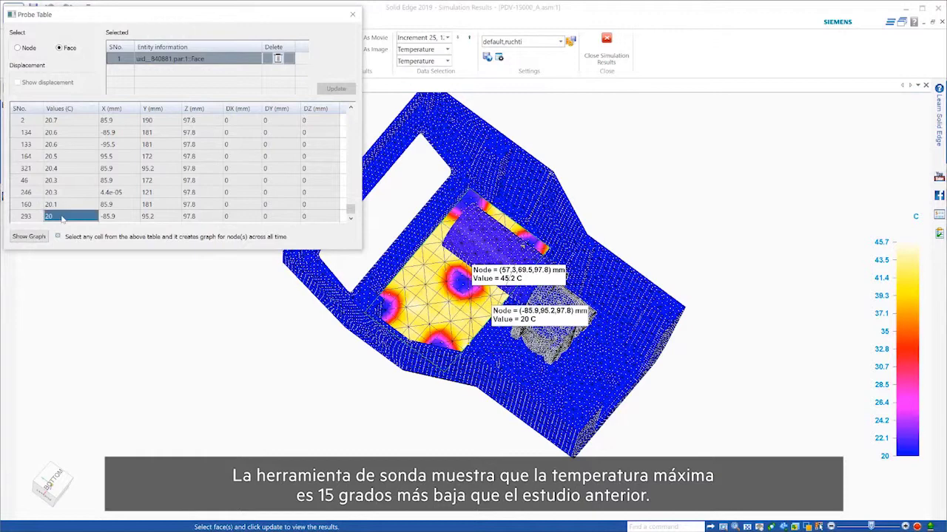
# Graph the two labelled nodes' temperatures over time, and close the graph and the probe table.
pyautogui.click(29, 236)
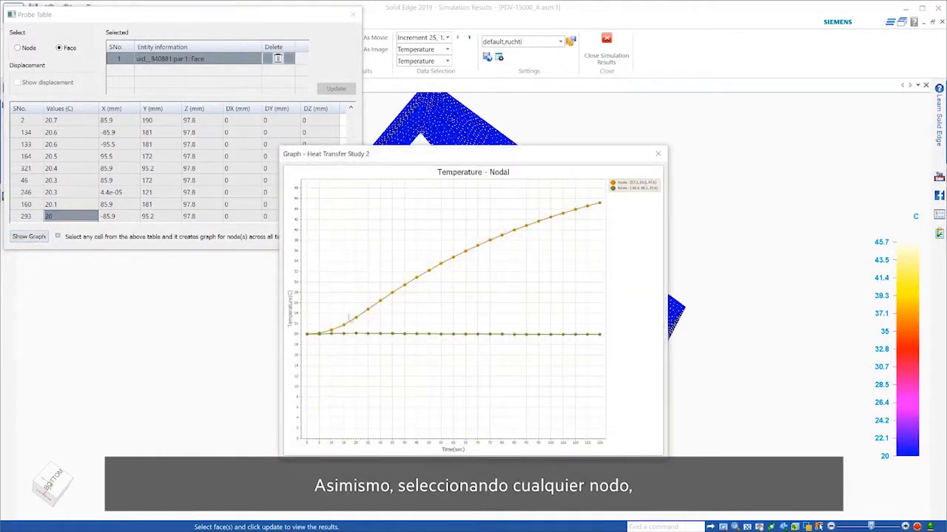
pyautogui.click(656, 155)
pyautogui.click(352, 15)
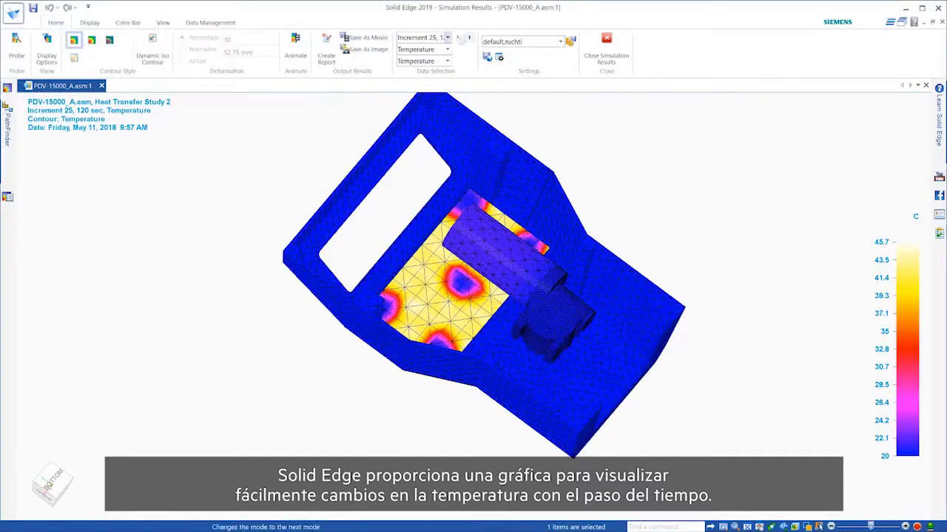
# Display the temperature results for increment 13 at 60 sec, play their animation, and close the animation controls.
pyautogui.click(446, 37)
pyautogui.click(428, 87)
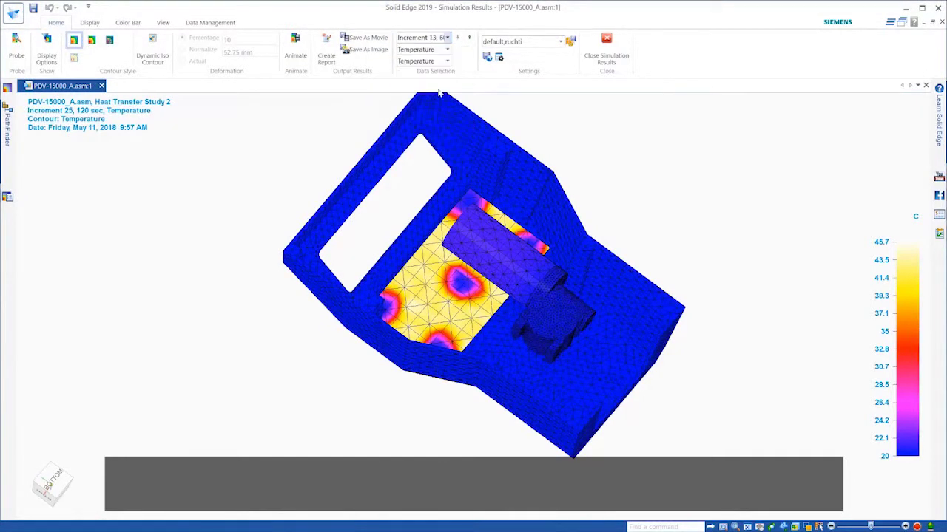
pyautogui.click(296, 49)
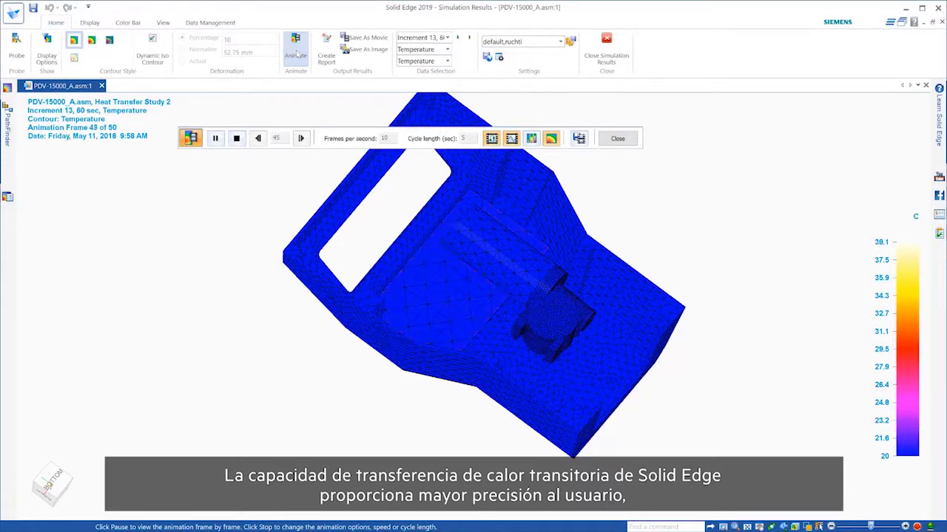
pyautogui.click(617, 138)
# Create the "Heat impact of motor on PCB" report as a Word document and look through its contents.
pyautogui.click(326, 56)
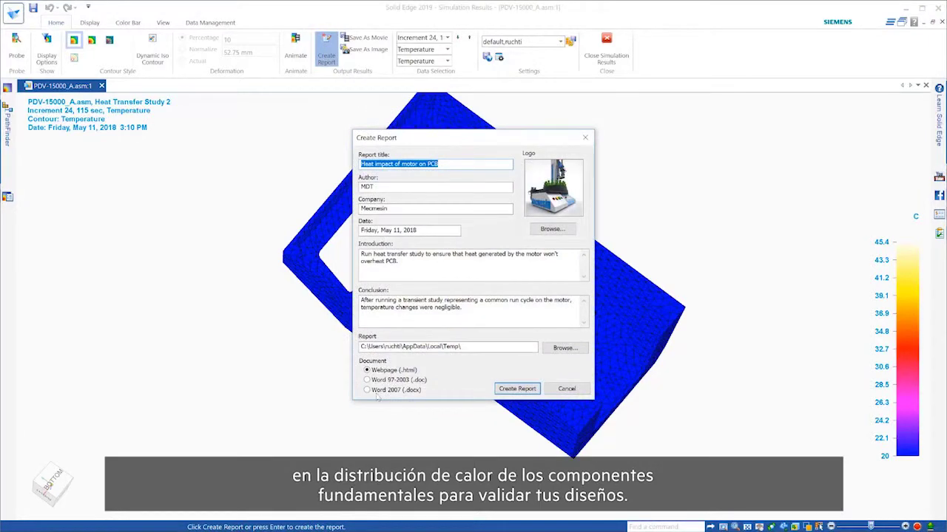
pyautogui.click(517, 389)
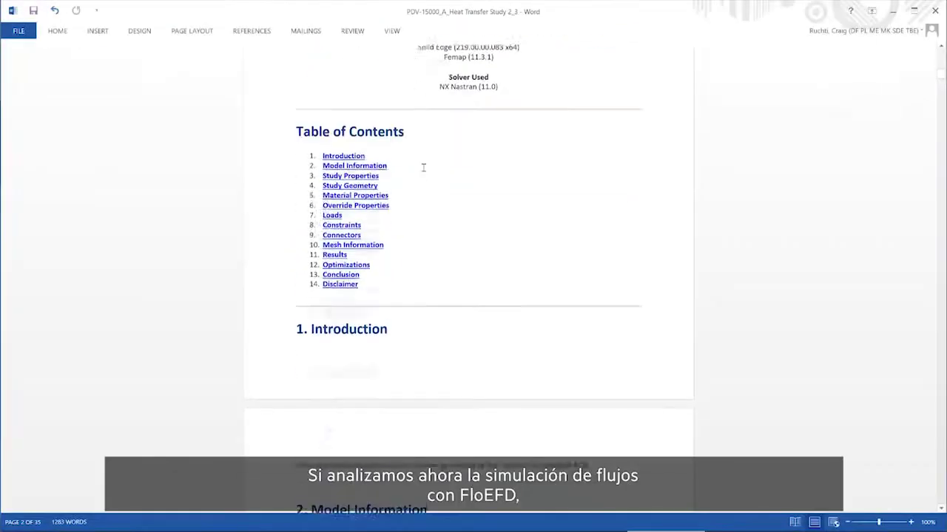
pyautogui.scroll(-20, 422, 163)
pyautogui.scroll(-5, 468, 281)
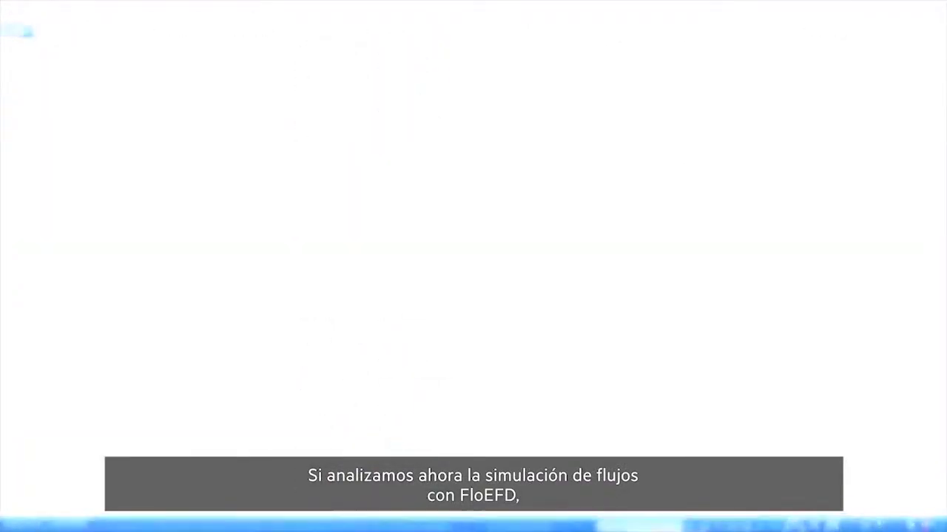
# Hide the Ultratest base panel on the underside of the bottle carousel assembly and display the bottom view.
pyautogui.moveTo(629, 230); pyautogui.dragTo(783, 318, button='middle')
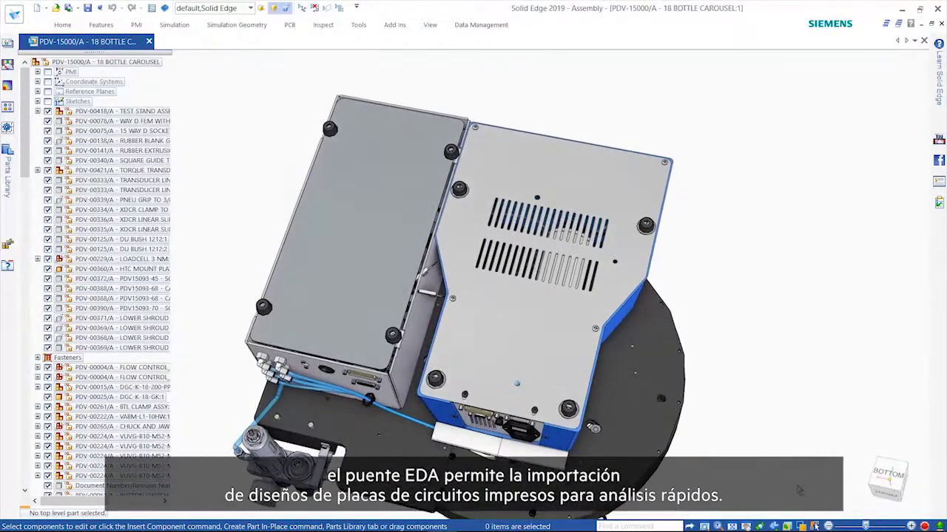
pyautogui.click(814, 527)
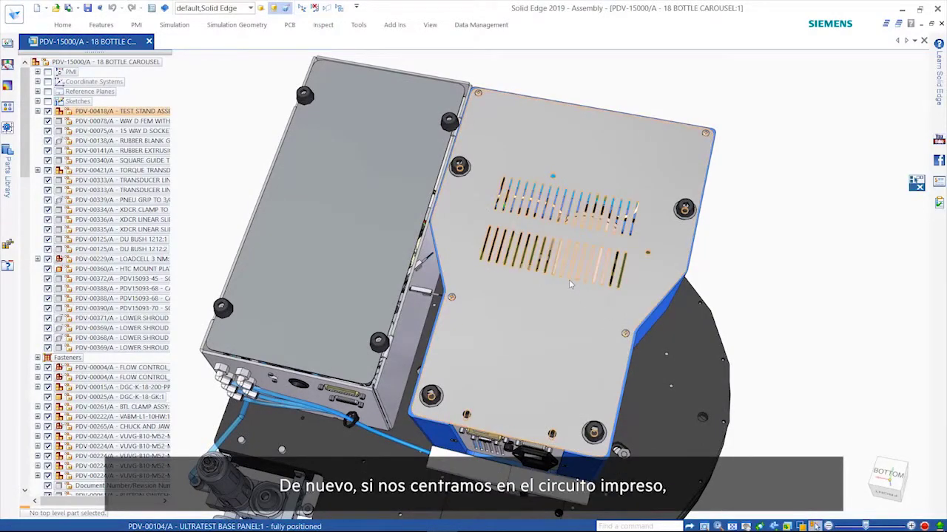
pyautogui.click(569, 279)
pyautogui.rightClick(800, 297)
pyautogui.hotkey('ctrl', 'b')
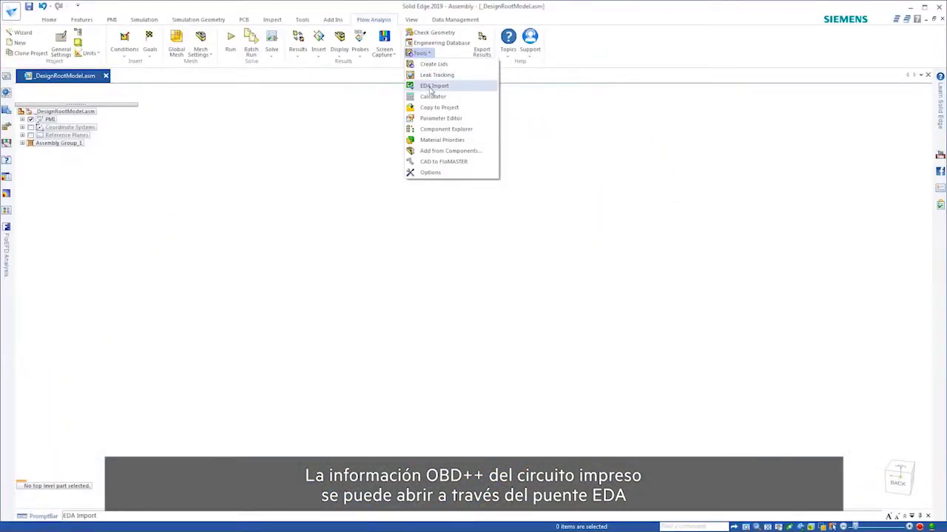
# Start EDA Import from the flow analysis tools and list the components of board 12345-000 in FloEDA Bridge.
pyautogui.click(434, 87)
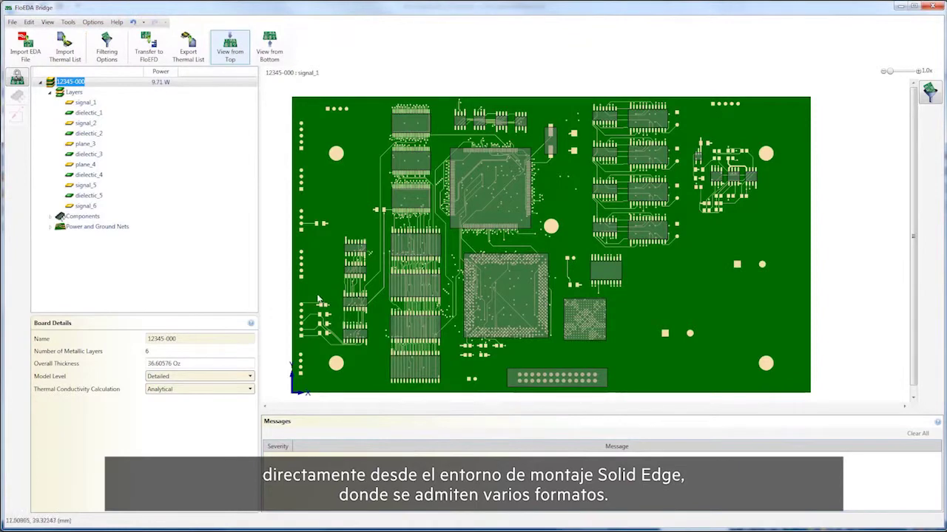
pyautogui.click(50, 216)
pyautogui.scroll(-20, 93, 244)
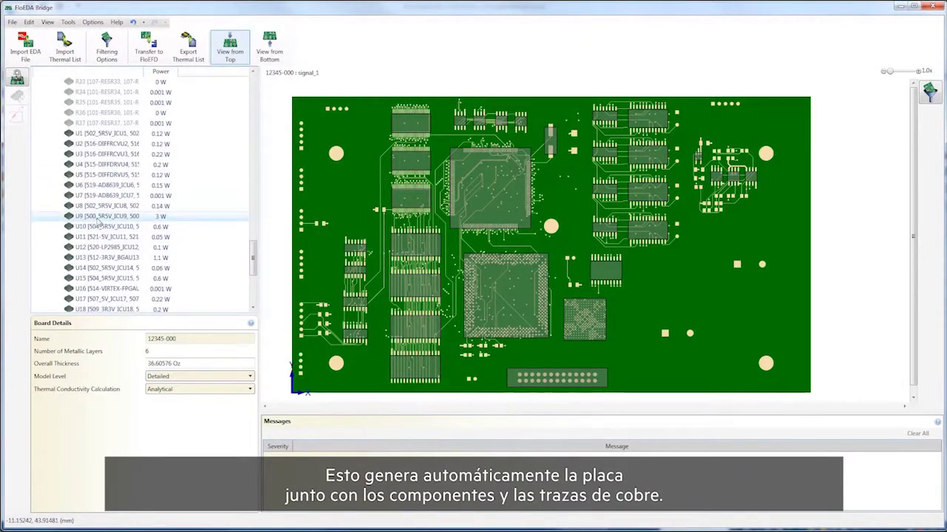
# Examine component U9's thermal details, including its model type options, and its component details.
pyautogui.click(97, 219)
pyautogui.click(85, 322)
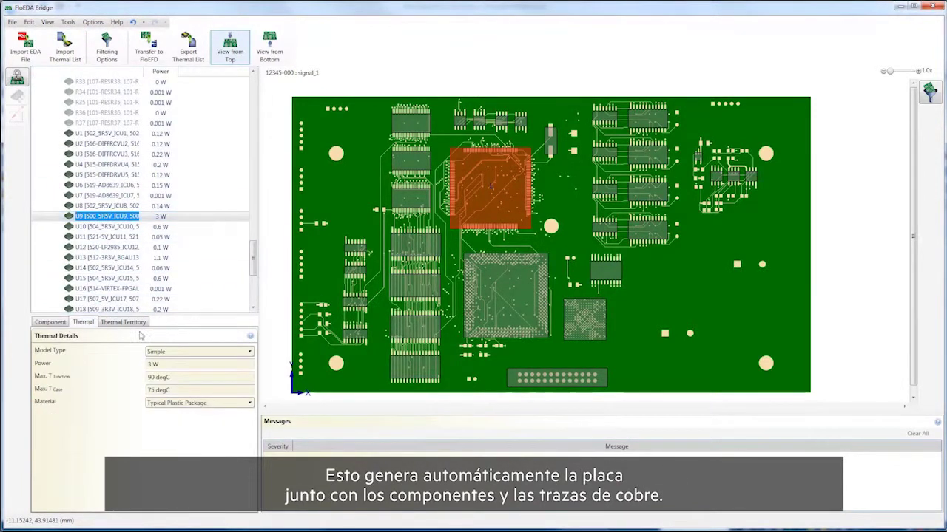
pyautogui.click(235, 353)
pyautogui.click(126, 346)
pyautogui.click(50, 322)
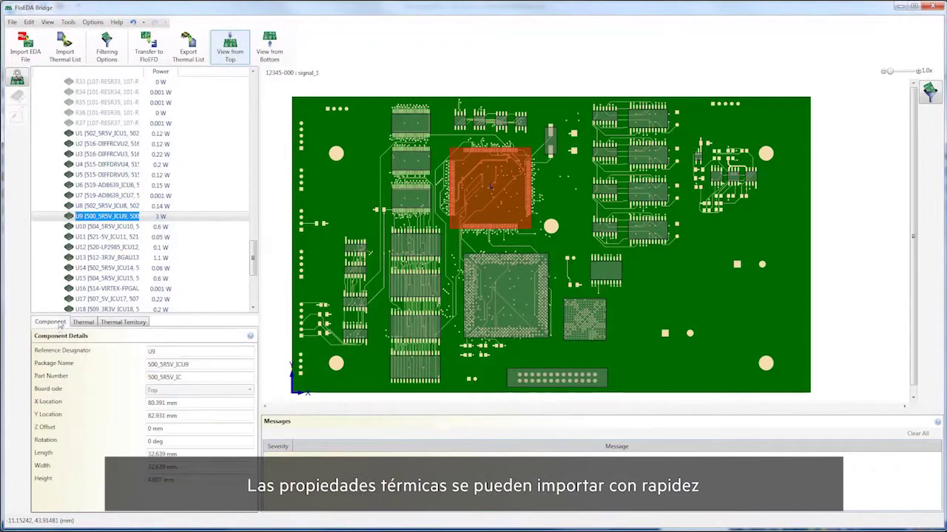
# Transfer the board to FloEFD and examine the heat sources and radiative surfaces generated in Project(1).
pyautogui.click(148, 45)
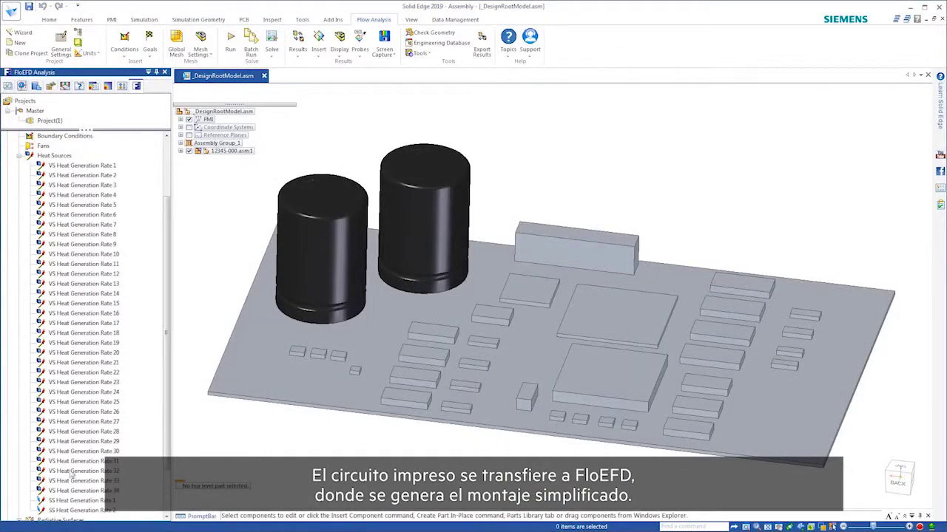
pyautogui.click(71, 474)
pyautogui.click(18, 156)
pyautogui.click(19, 244)
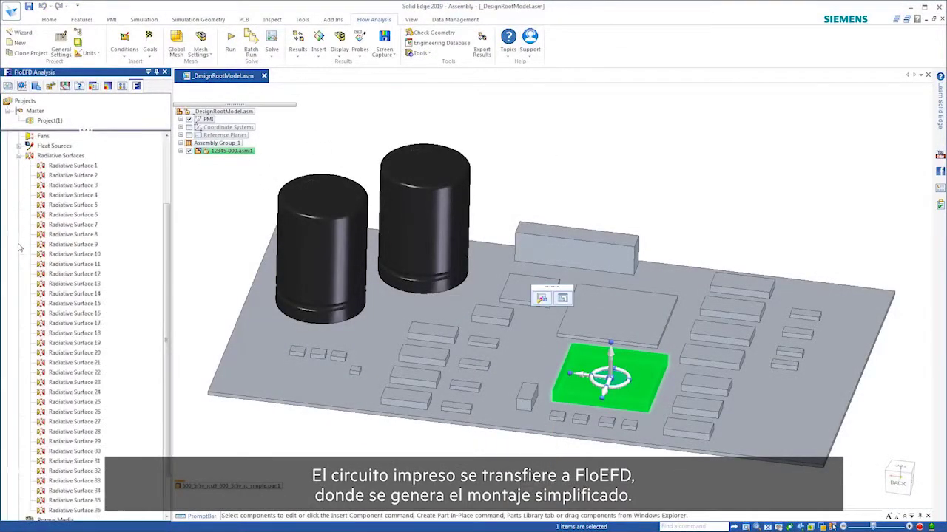
pyautogui.click(49, 364)
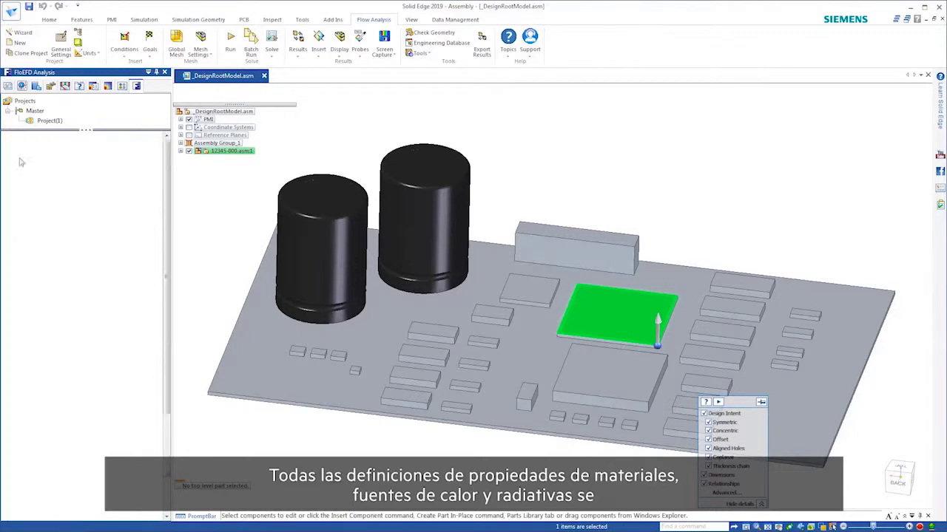
# Load the results of Project(1) and show Surface Plot 1 of the solid temperature on the circuit board.
pyautogui.rightClick(31, 293)
pyautogui.click(41, 301)
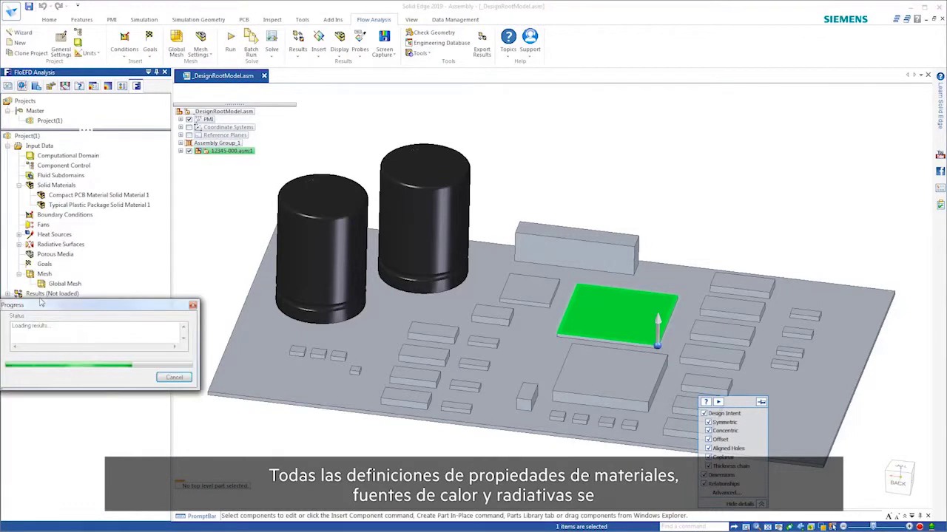
pyautogui.click(58, 333)
pyautogui.rightClick(54, 334)
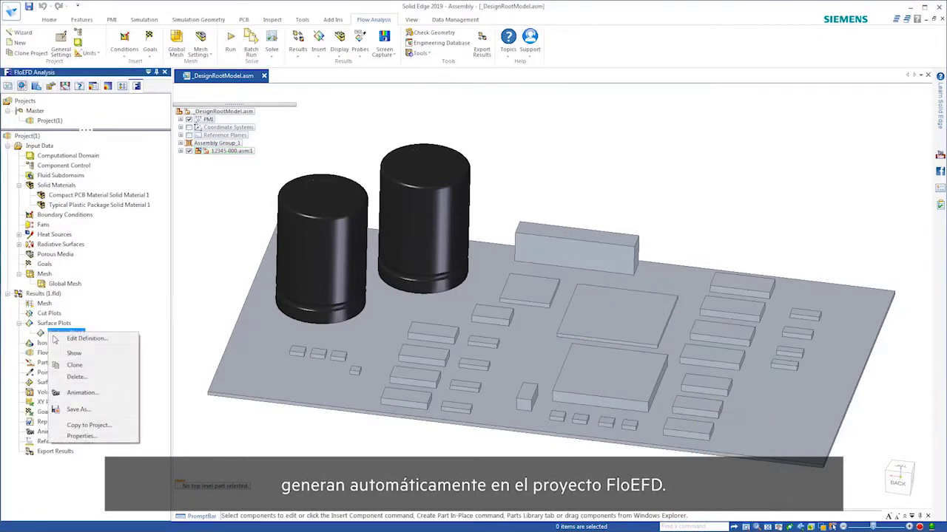
pyautogui.click(63, 353)
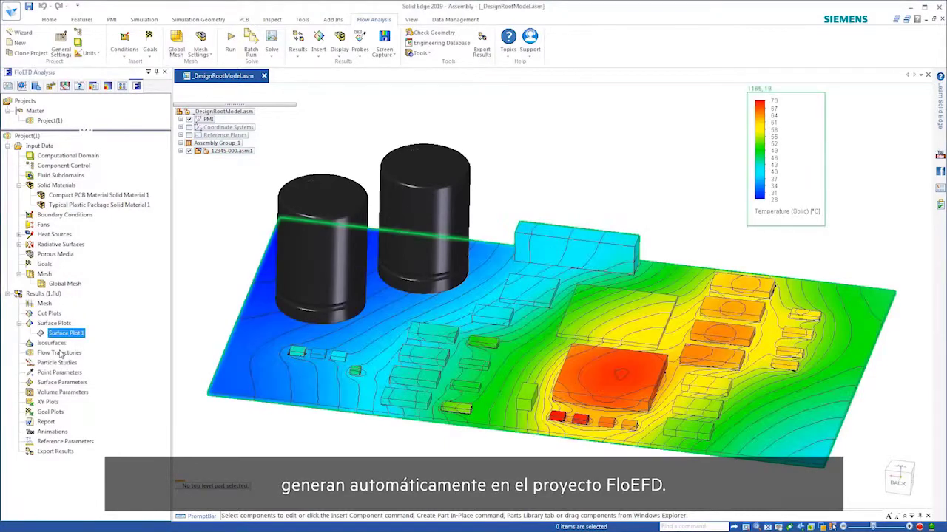
pyautogui.click(205, 301)
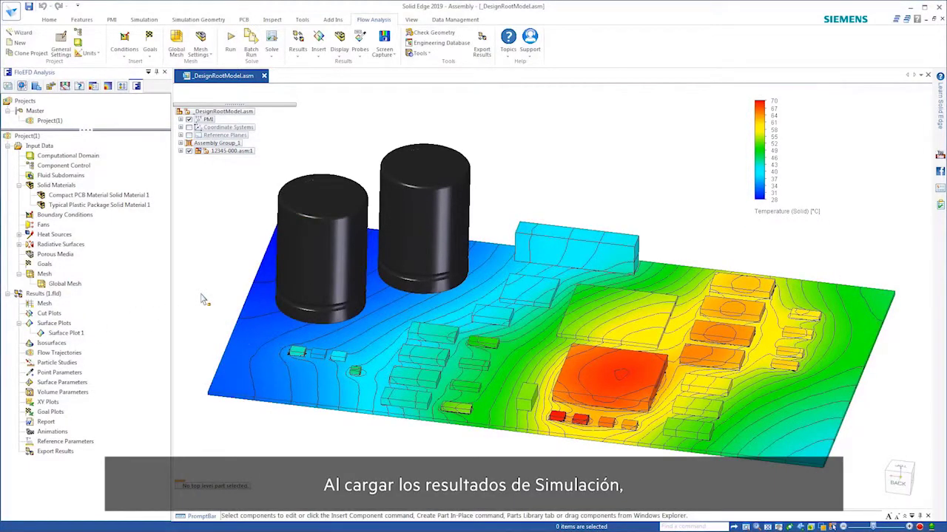